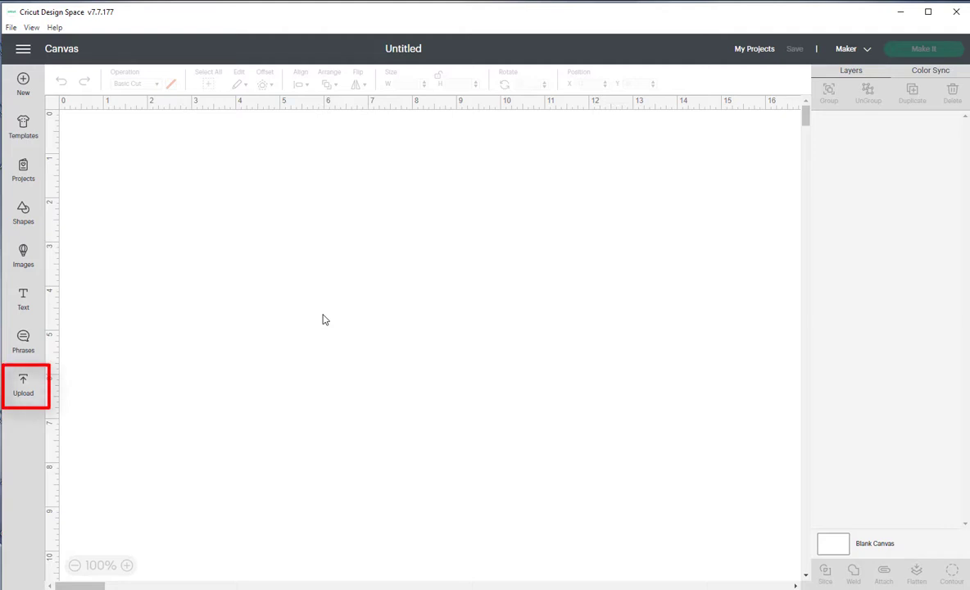
# Step: Choose "4 in Squares Option-HST QST - area cut 8 x 20 in.svg" from the SVG Files folder for image upload
pyautogui.click(23, 383)
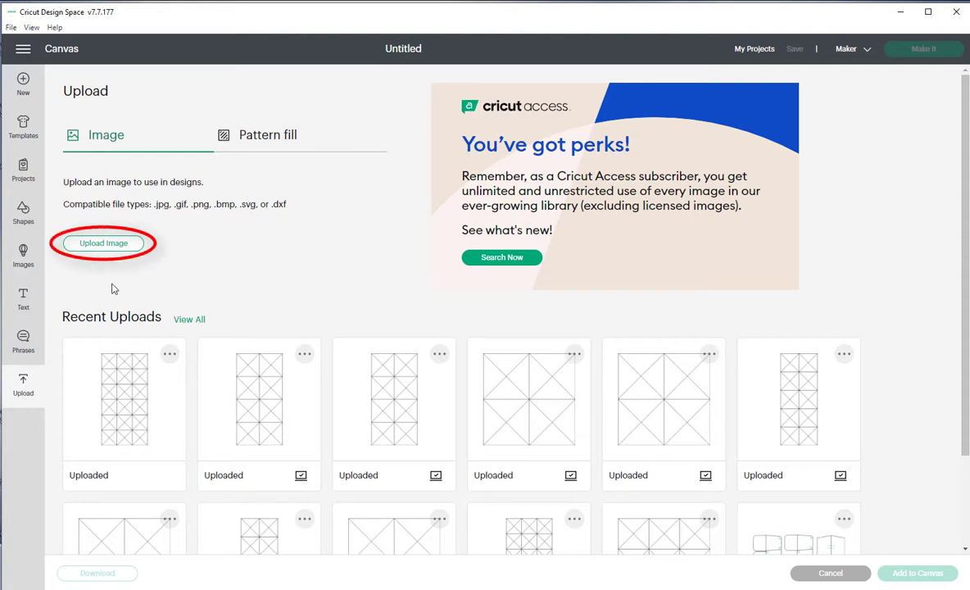
pyautogui.click(104, 243)
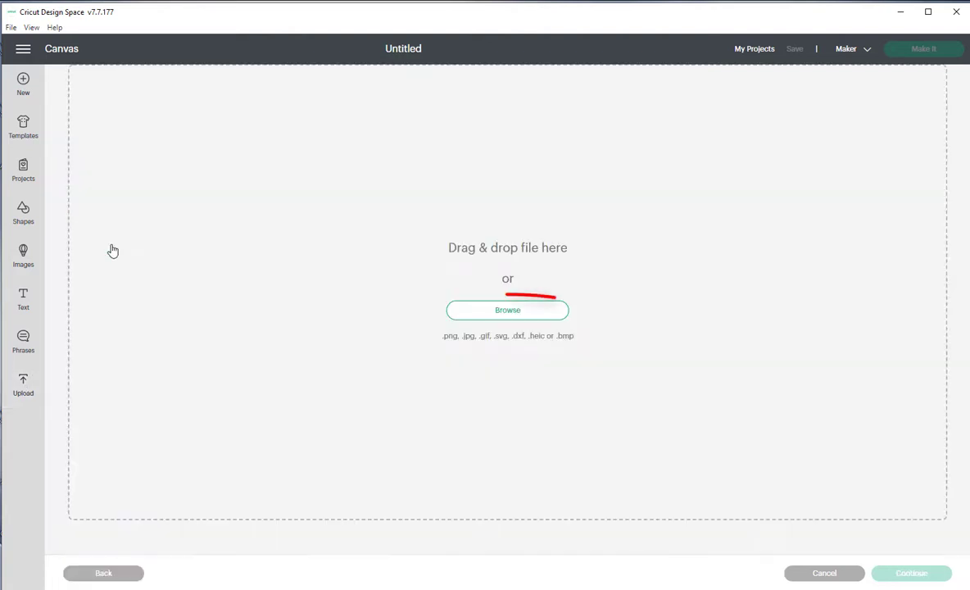
pyautogui.click(511, 315)
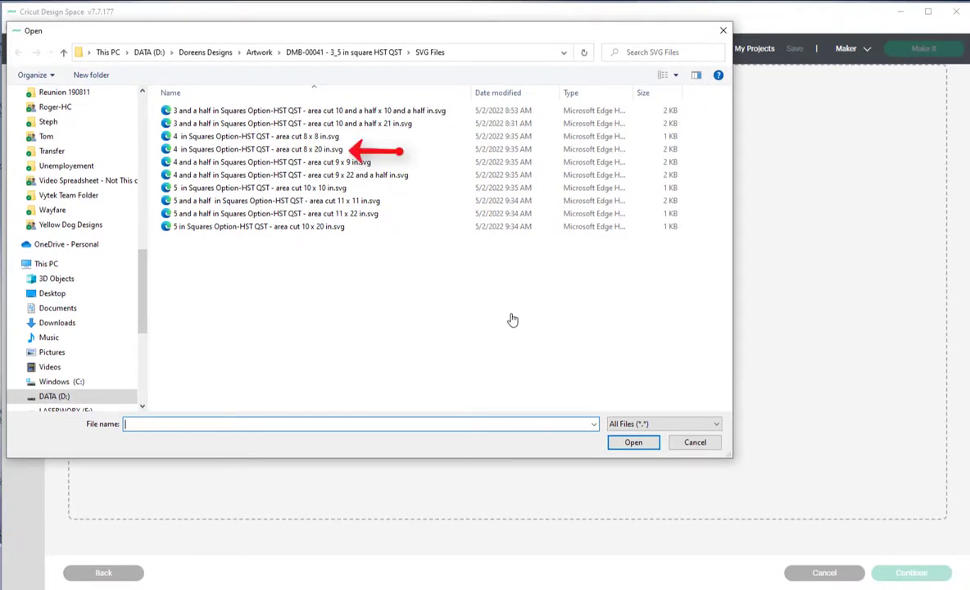
pyautogui.click(320, 149)
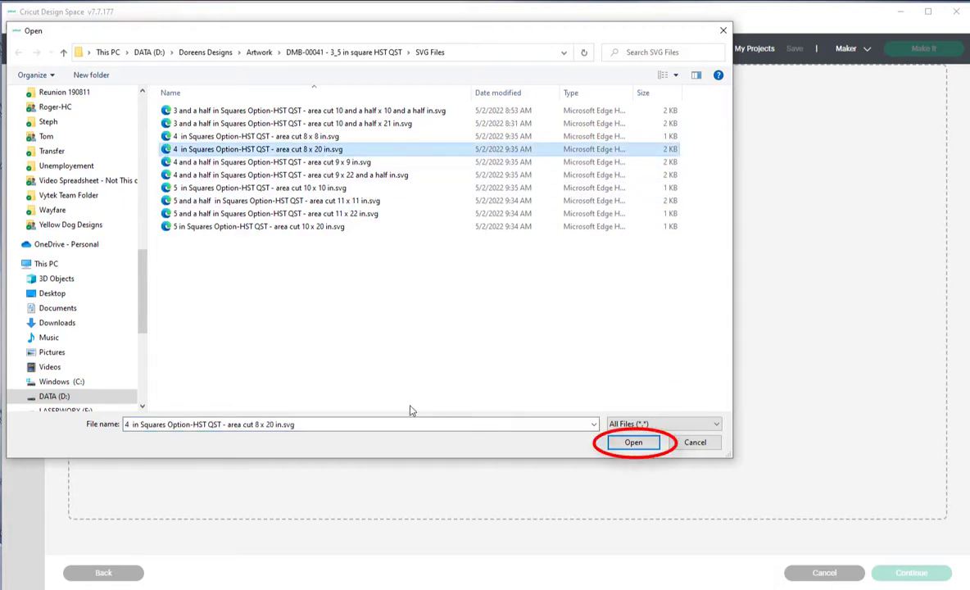
pyautogui.click(633, 443)
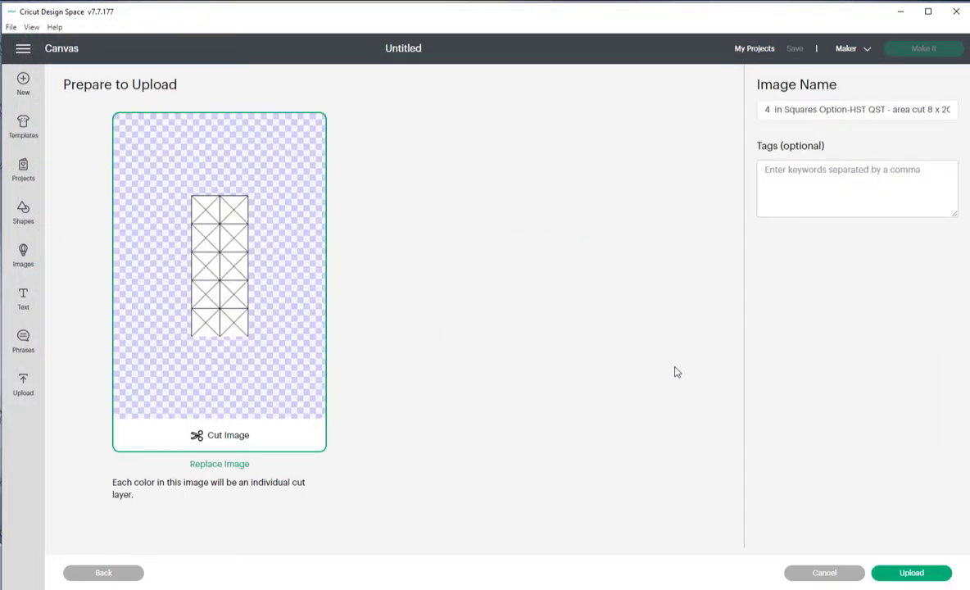
# Step: Tag the image with "4 inch square, HST QST, 12x24 mat" and upload it
pyautogui.click(800, 180)
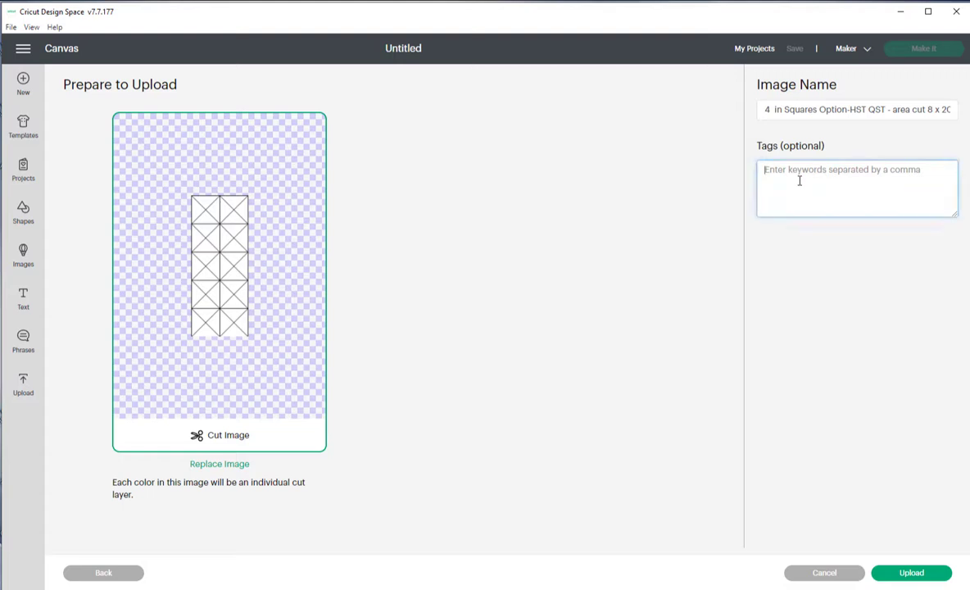
pyautogui.write('4 inch square, ')
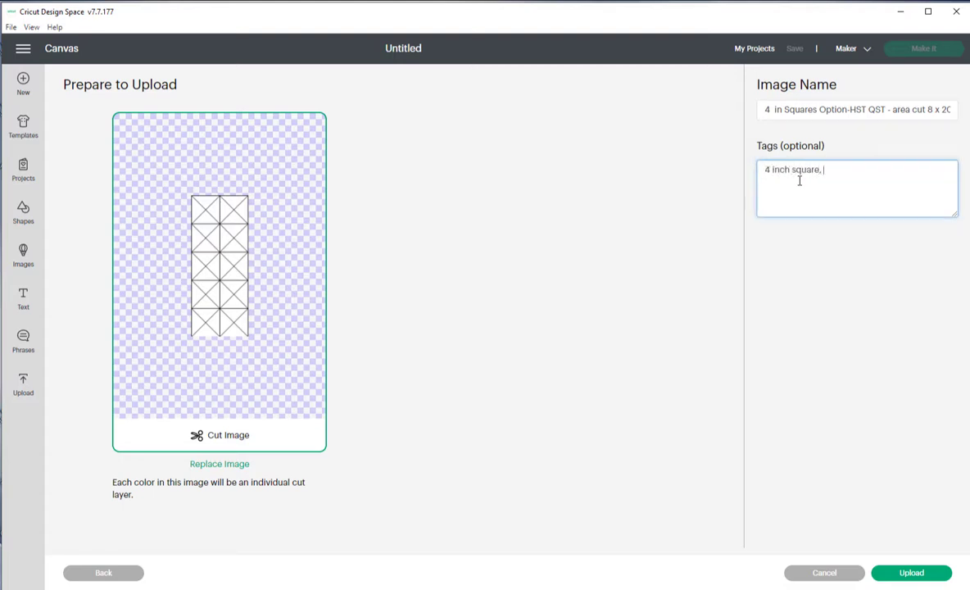
pyautogui.write('HST QST, 12x24 mat')
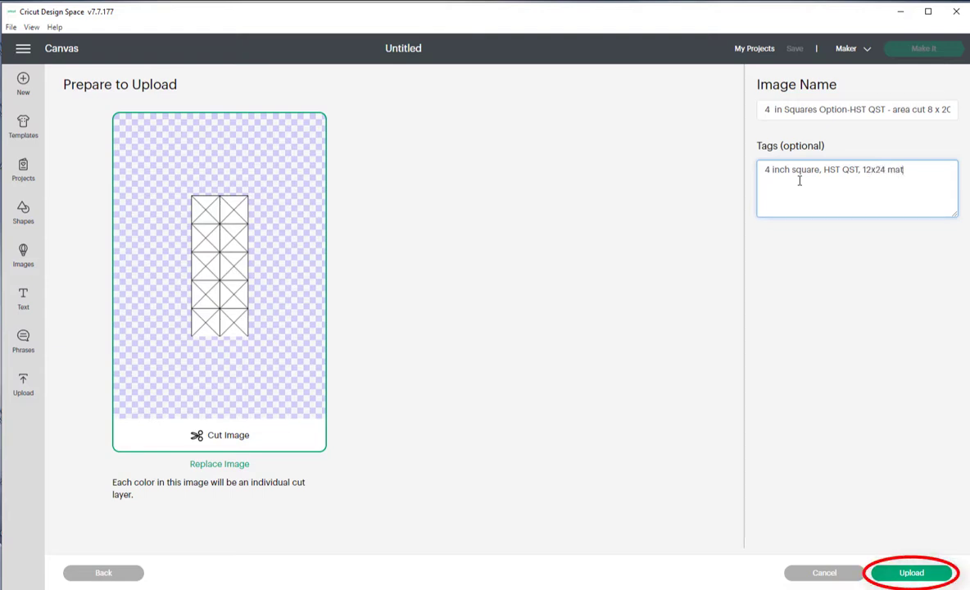
pyautogui.click(925, 578)
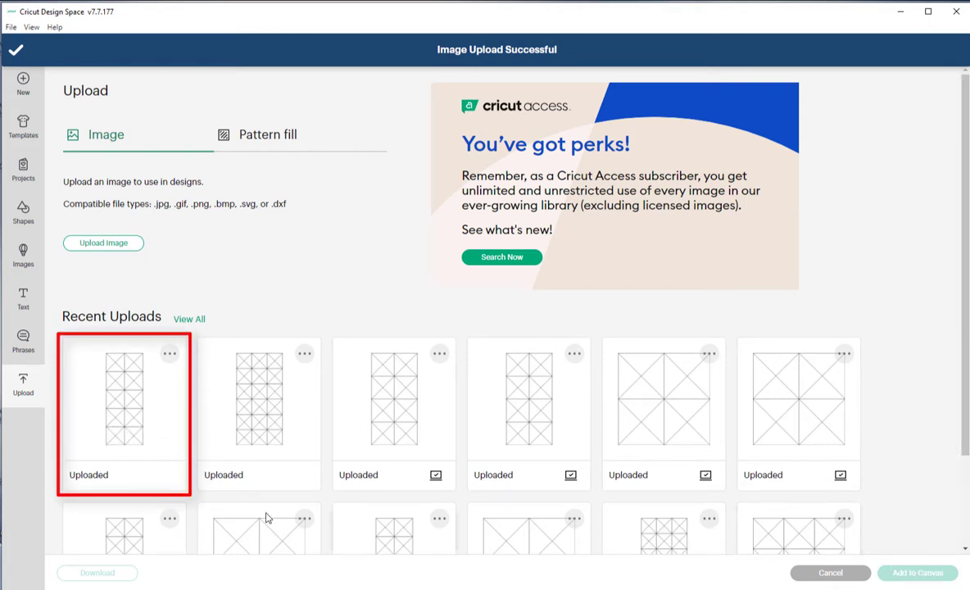
# Step: Add the newly uploaded image to the canvas and move it to about X 47.9, Y 5.6
pyautogui.click(150, 423)
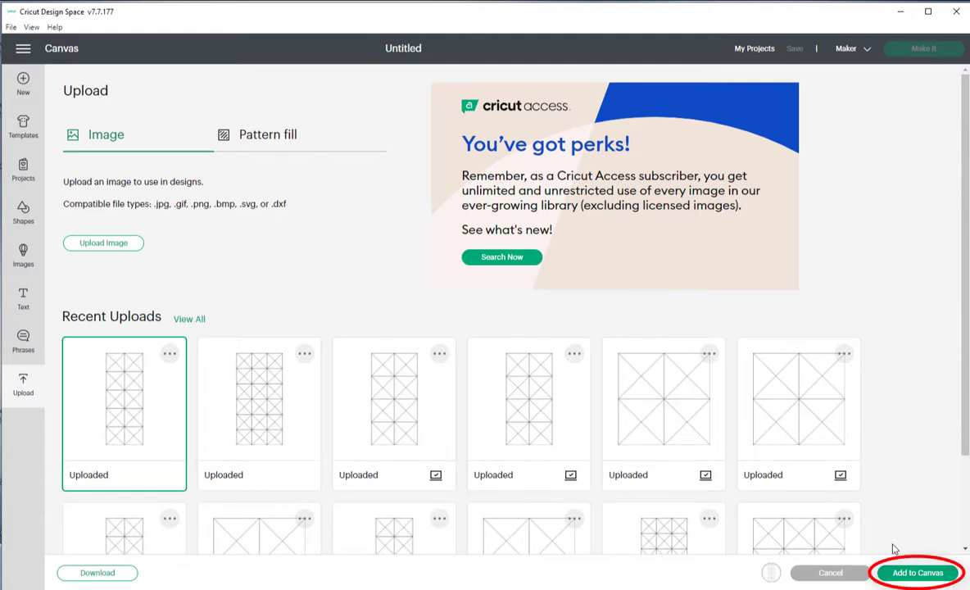
pyautogui.click(907, 572)
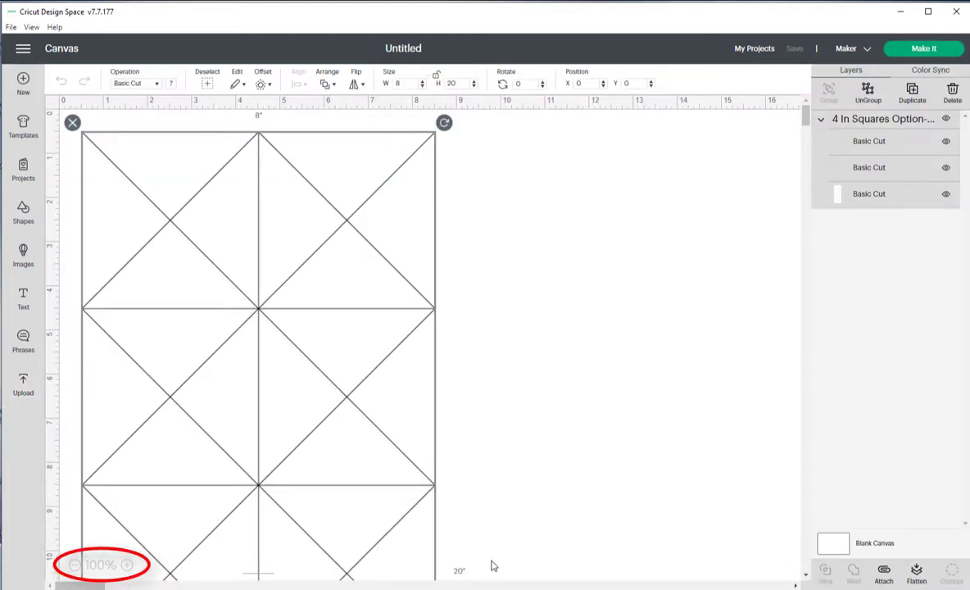
pyautogui.click(73, 565)
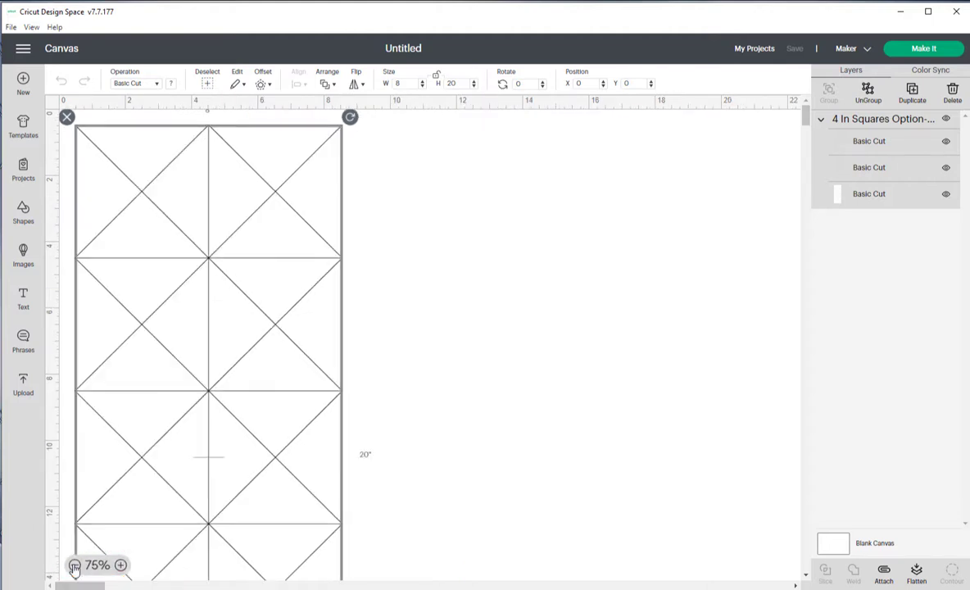
pyautogui.click(74, 565)
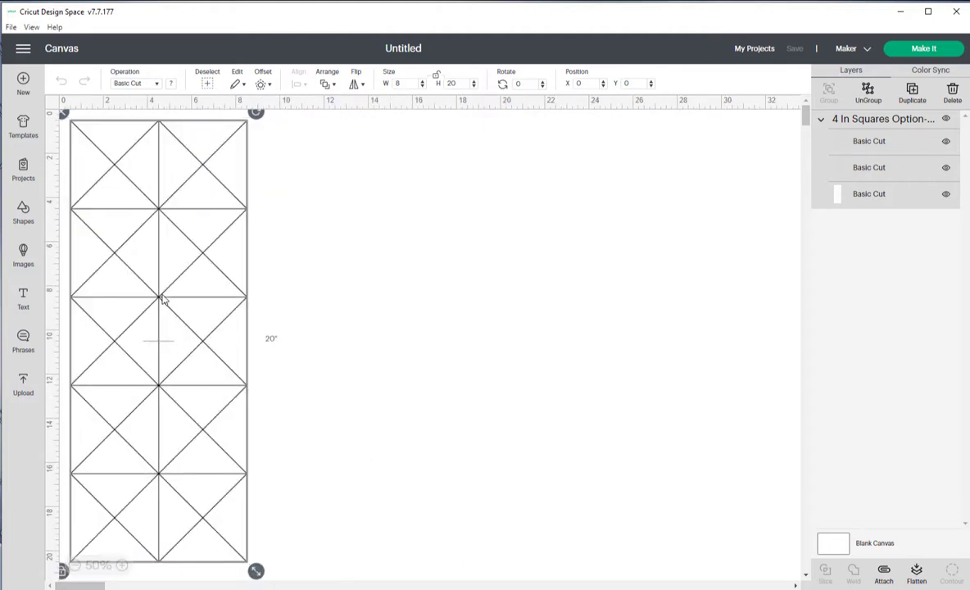
pyautogui.moveTo(161, 300); pyautogui.dragTo(632, 301)
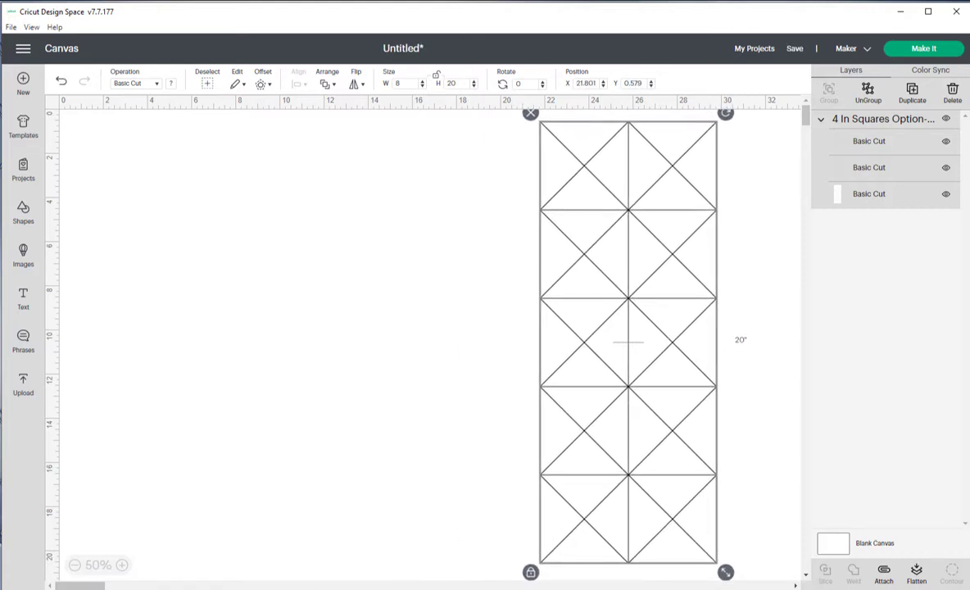
pyautogui.click(74, 565)
pyautogui.moveTo(360, 197); pyautogui.dragTo(642, 263)
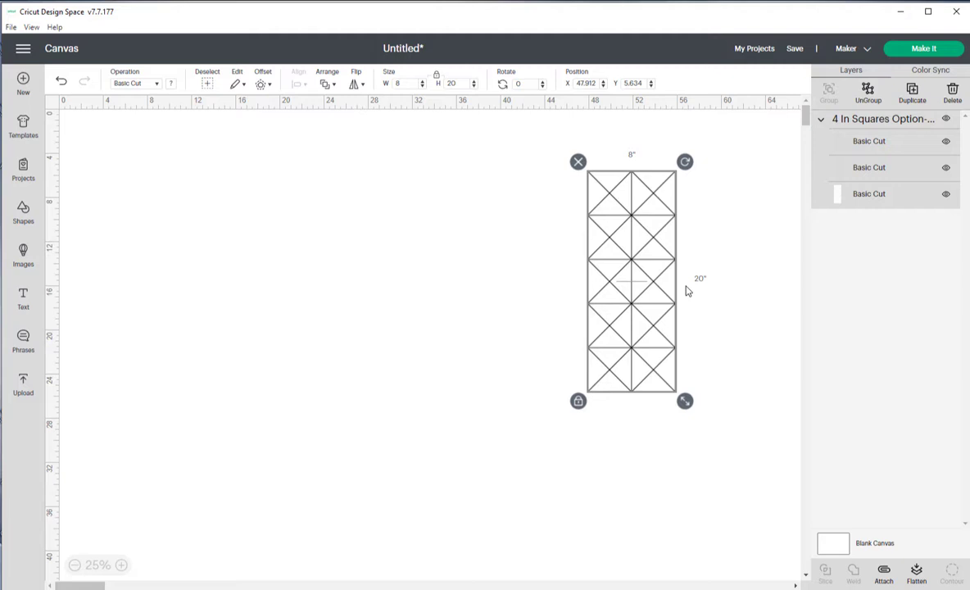
# Step: Ungroup the imported squares design into its separate cut layers
pyautogui.click(758, 256)
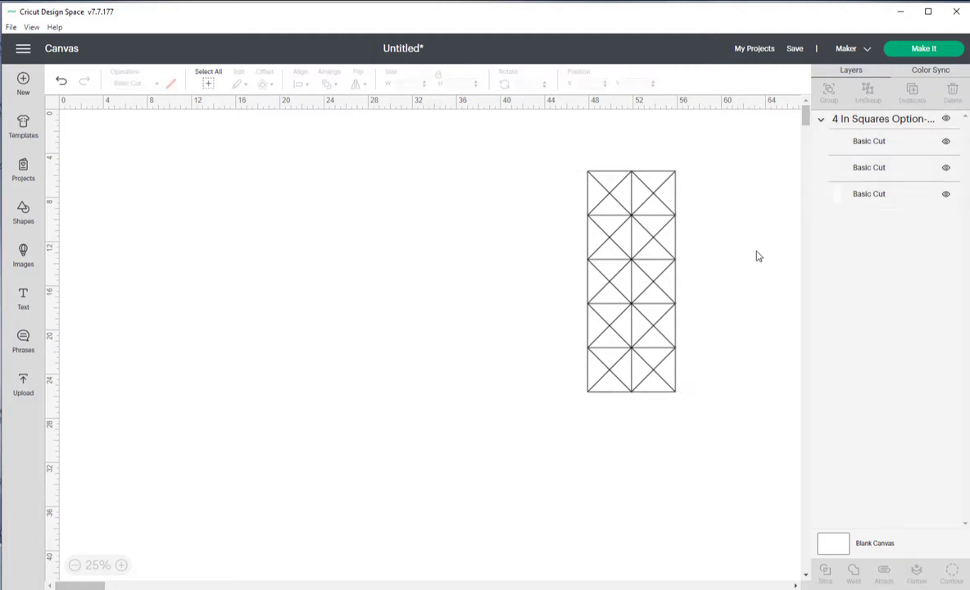
pyautogui.click(662, 220)
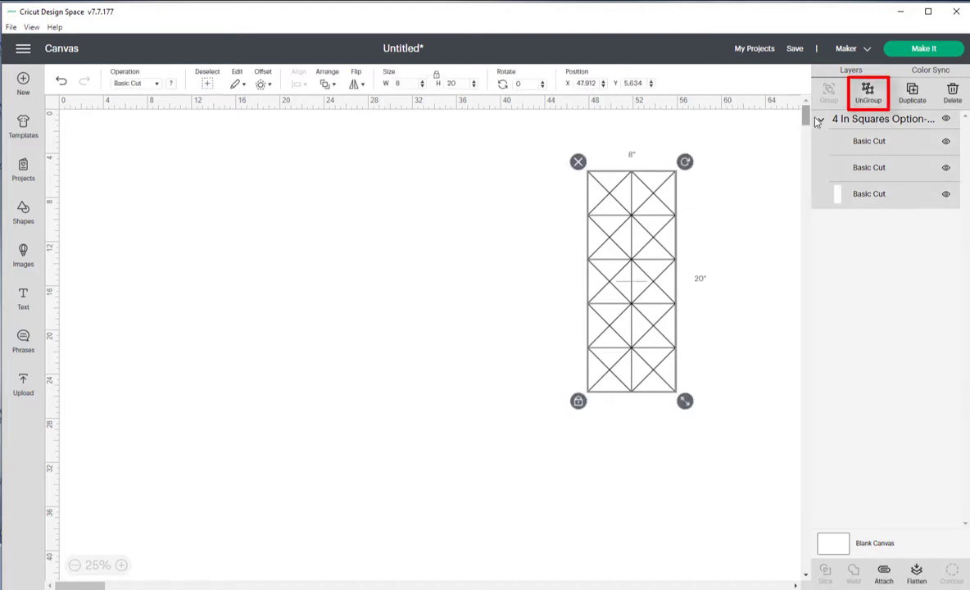
pyautogui.click(868, 94)
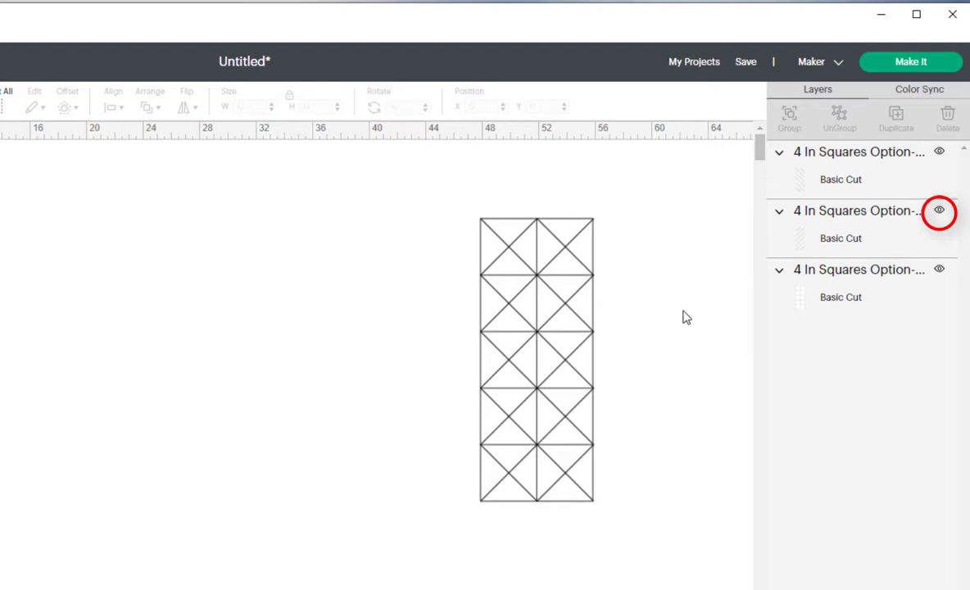
# Step: Hide both diagonal-line layers one after the other and show them again
pyautogui.click(940, 212)
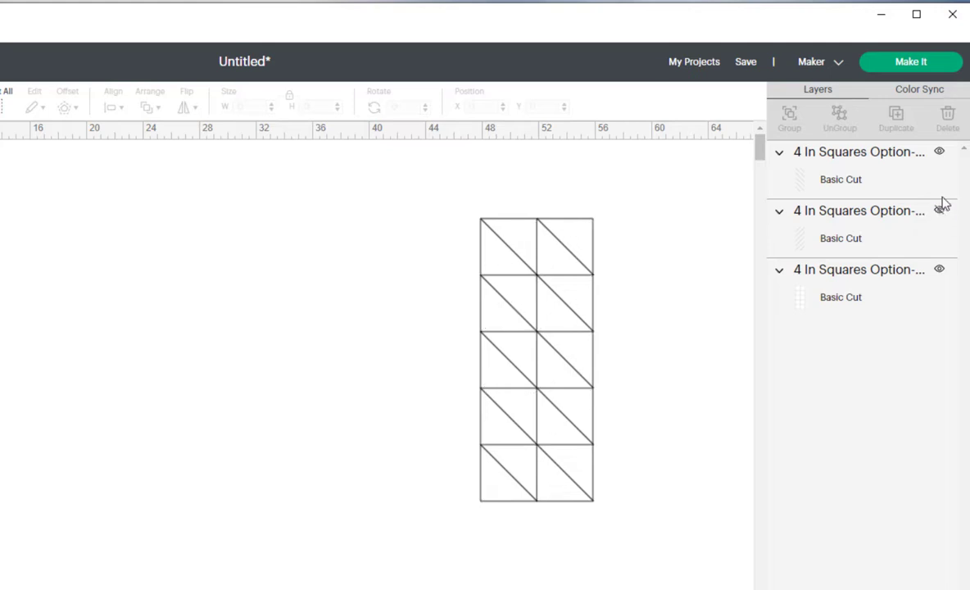
pyautogui.click(940, 154)
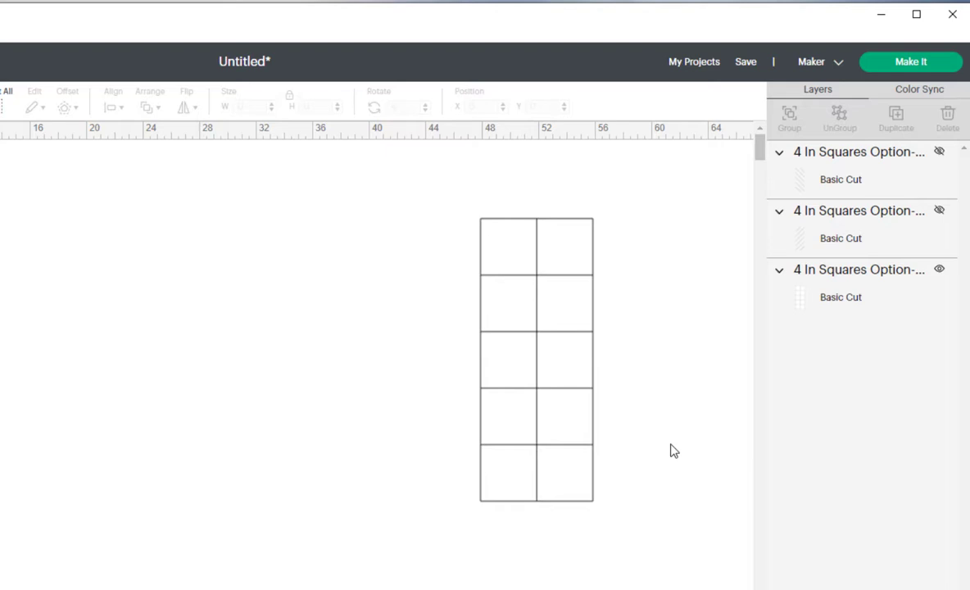
pyautogui.click(940, 152)
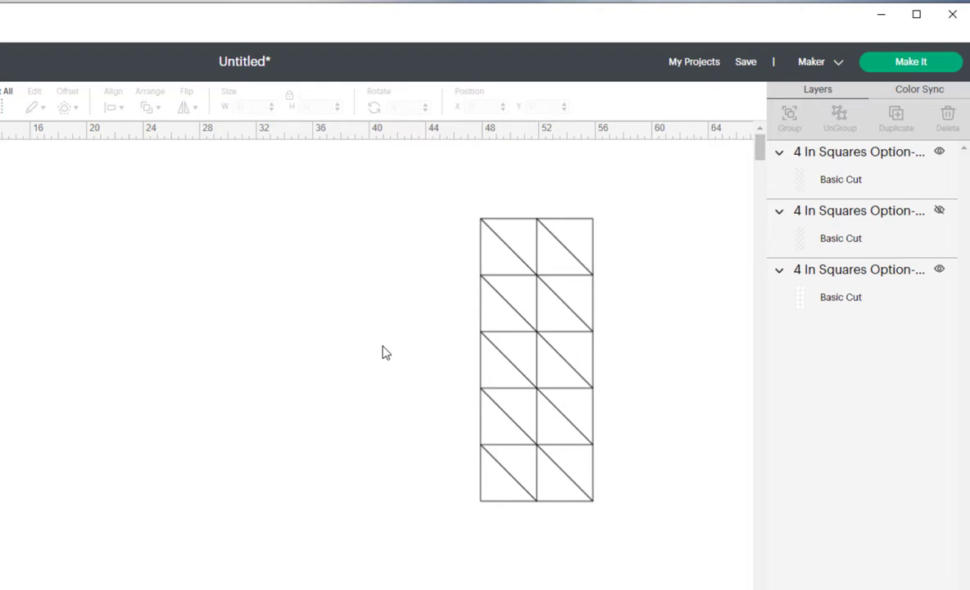
pyautogui.click(939, 211)
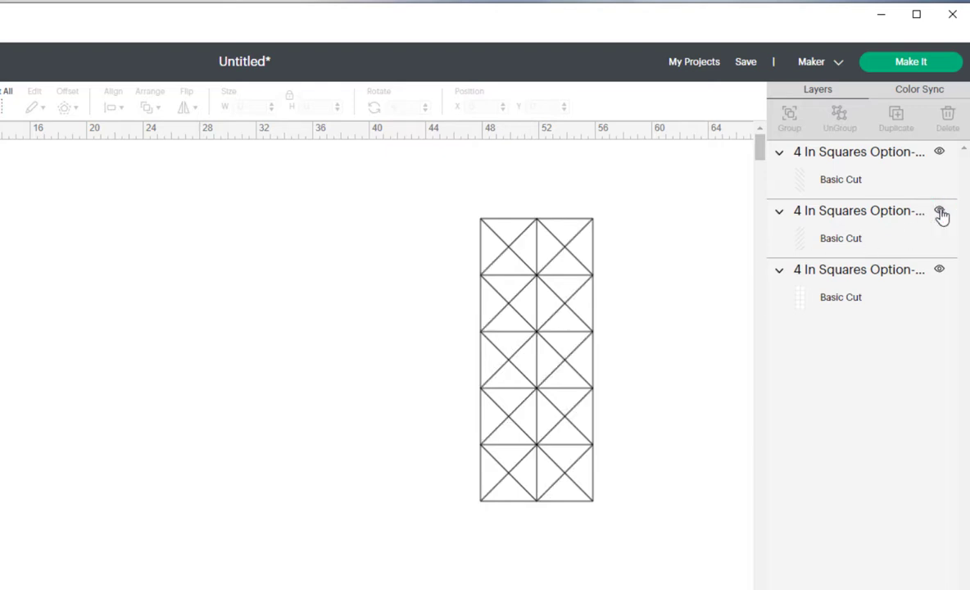
# Step: Hide the second diagonal-line layer and attach the remaining diagonal layer to the square grid layer
pyautogui.click(939, 212)
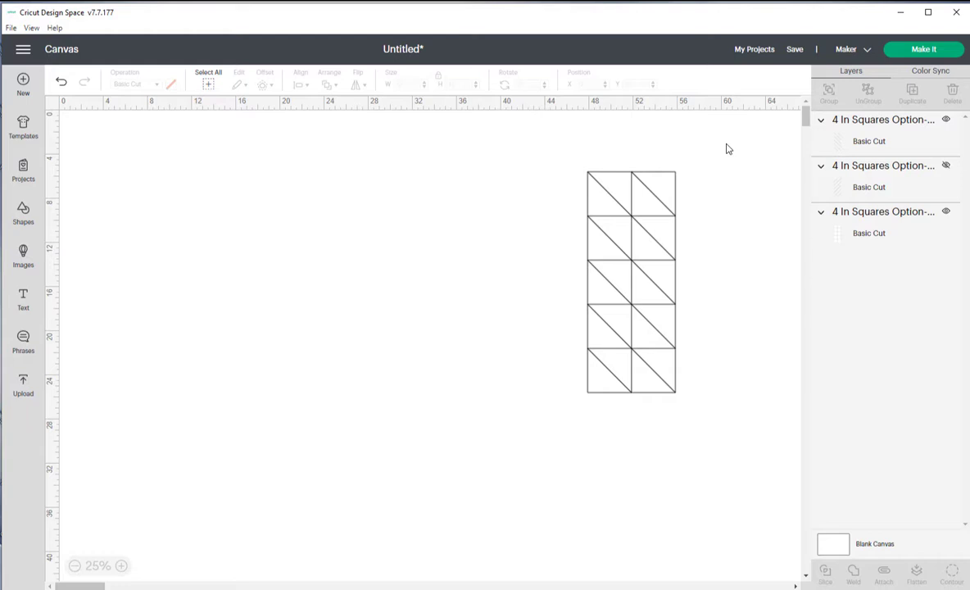
pyautogui.moveTo(727, 148); pyautogui.dragTo(519, 497)
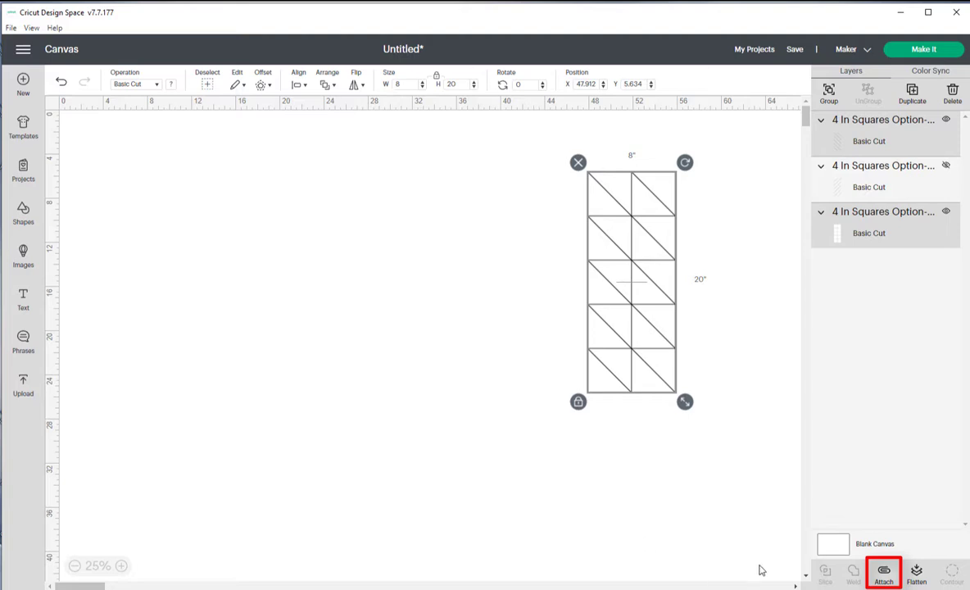
pyautogui.click(883, 574)
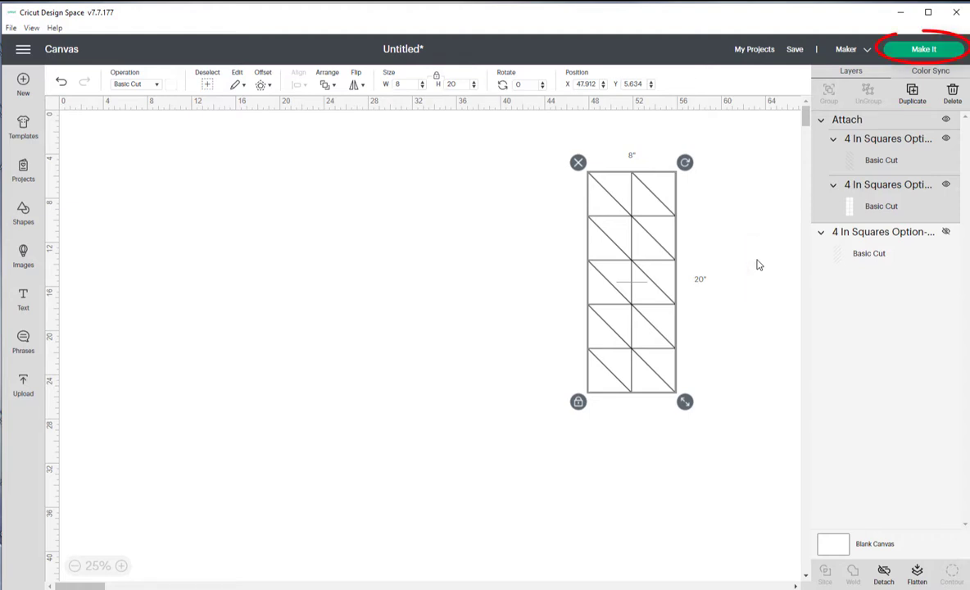
# Step: Send the attached design to mat preparation and accept the larger 12 x 24 in mat
pyautogui.click(934, 51)
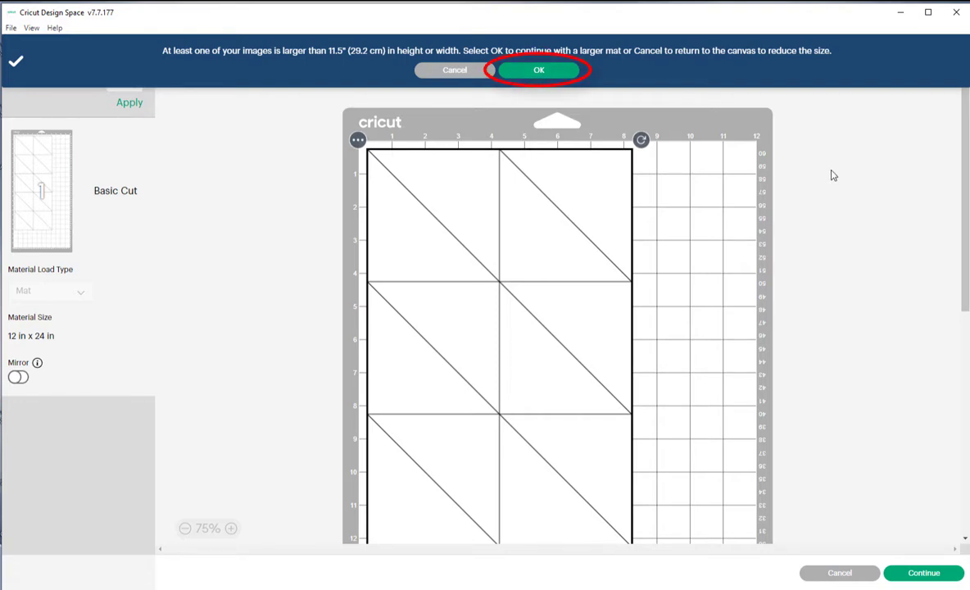
pyautogui.click(541, 70)
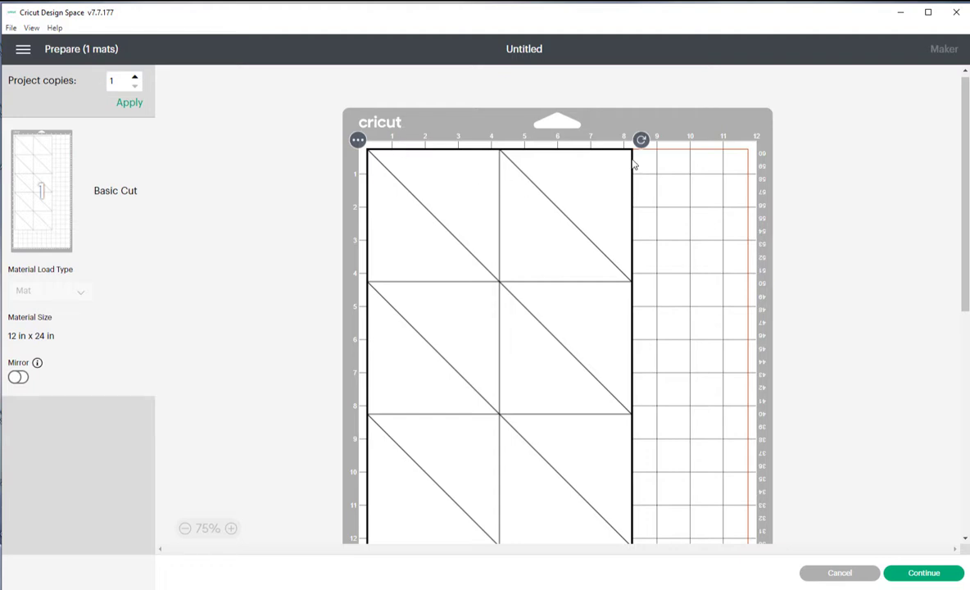
pyautogui.click(676, 164)
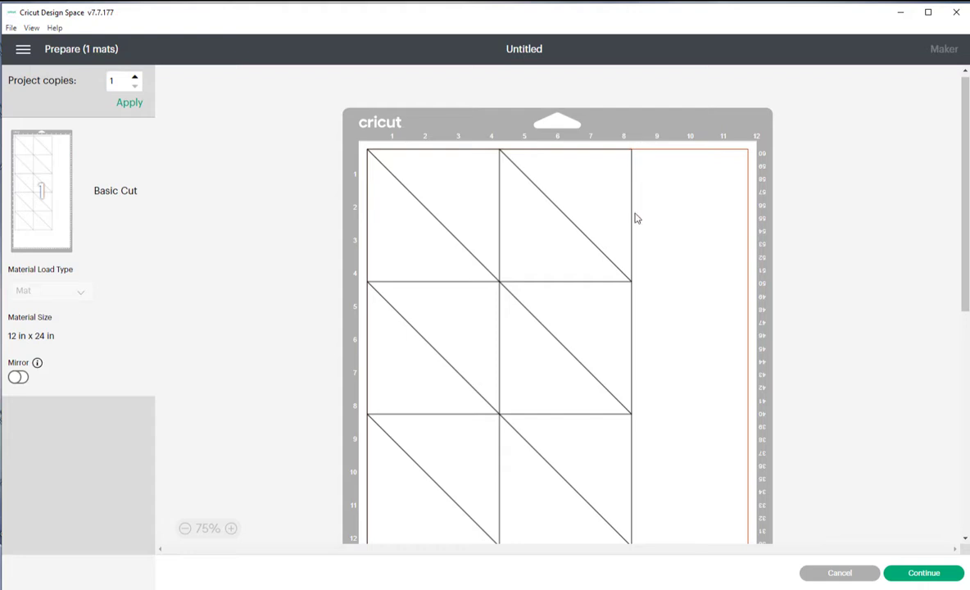
pyautogui.click(576, 219)
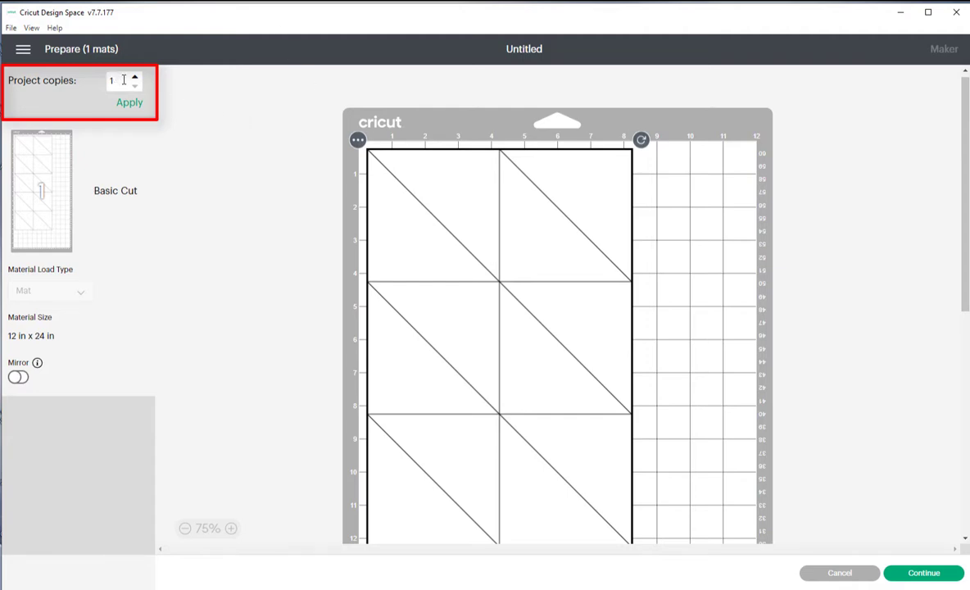
# Step: Set the project copies to 10 and apply the change to the mats
pyautogui.moveTo(116, 80); pyautogui.dragTo(66, 75)
pyautogui.write('10')
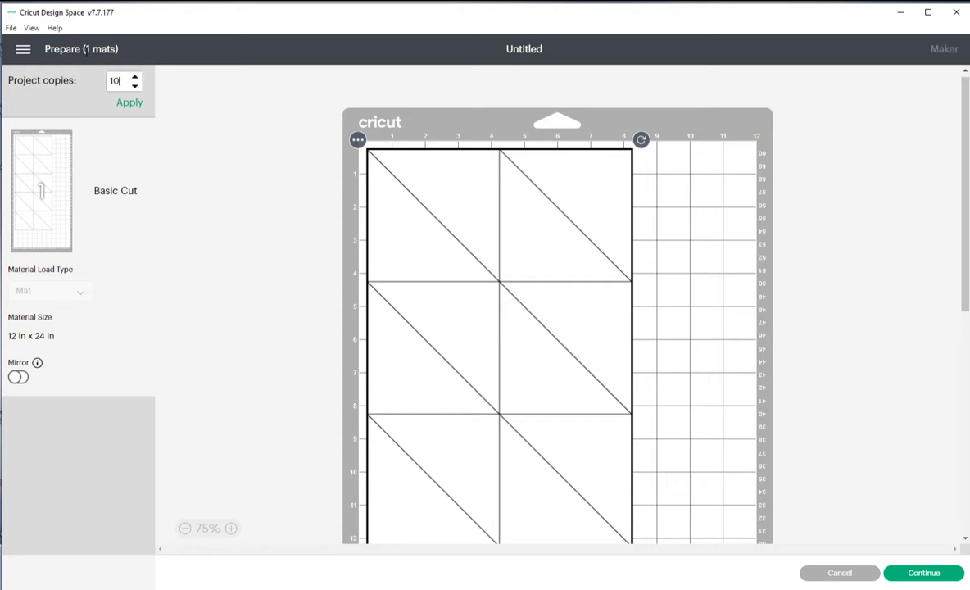
pyautogui.click(128, 104)
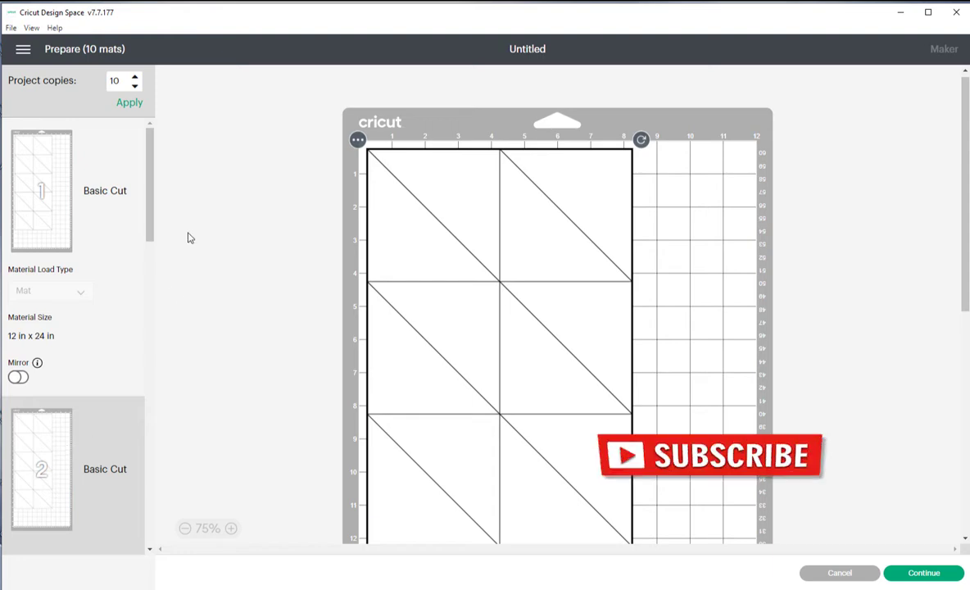
pyautogui.moveTo(151, 219); pyautogui.dragTo(144, 172)
pyautogui.click(298, 250)
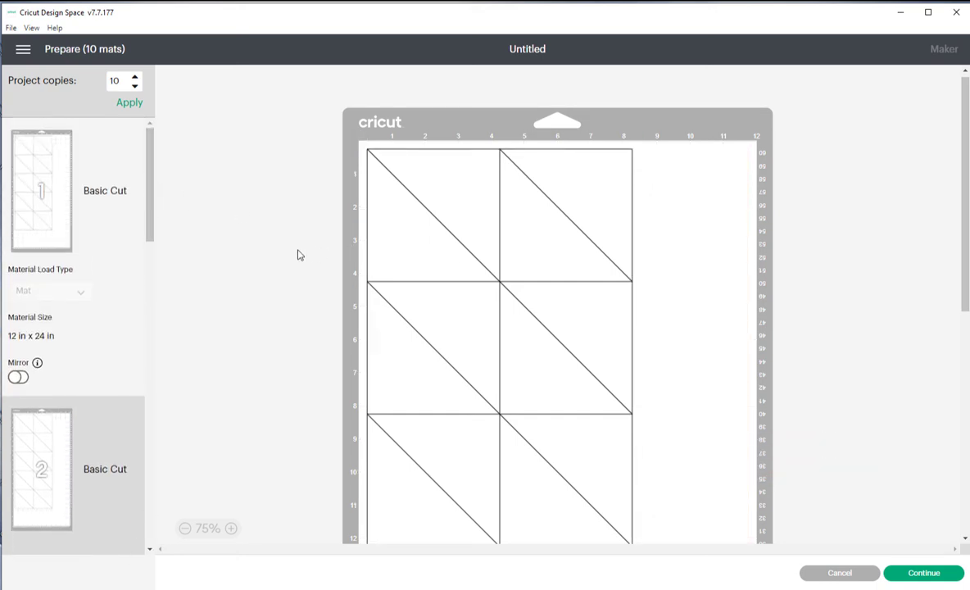